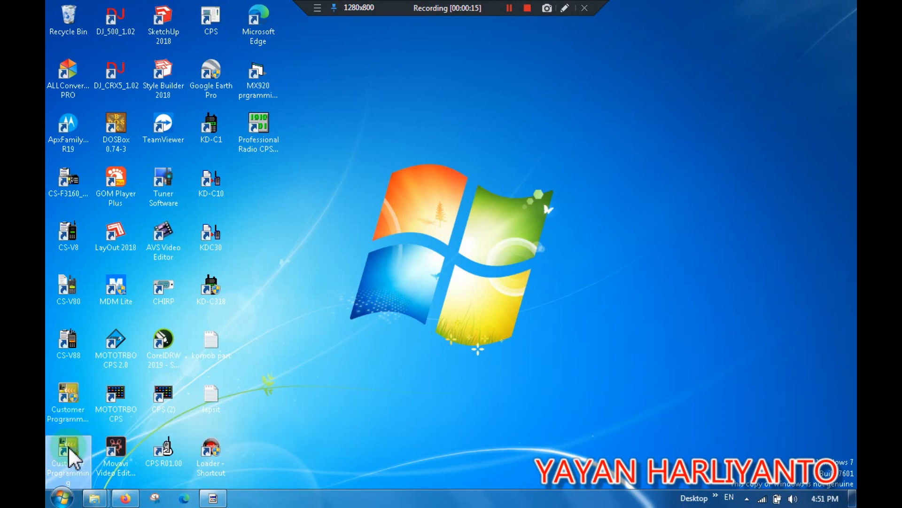
Launch the Customer Programming Software and read the data from the connected repeater over the communication port.
double_click(70, 450)
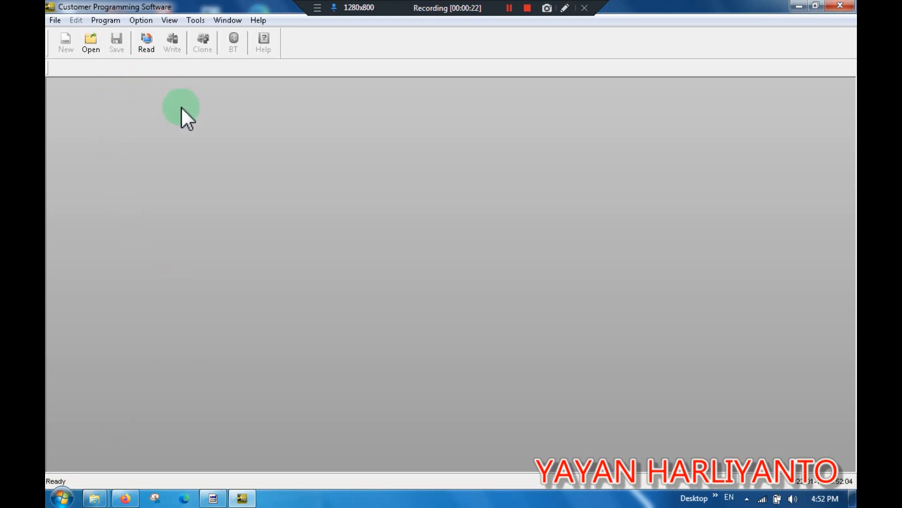
click(148, 49)
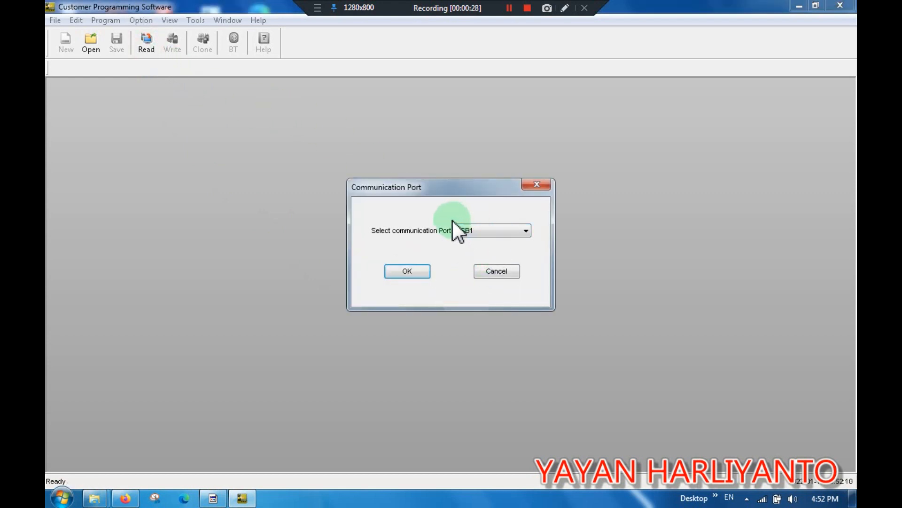
click(408, 271)
click(393, 280)
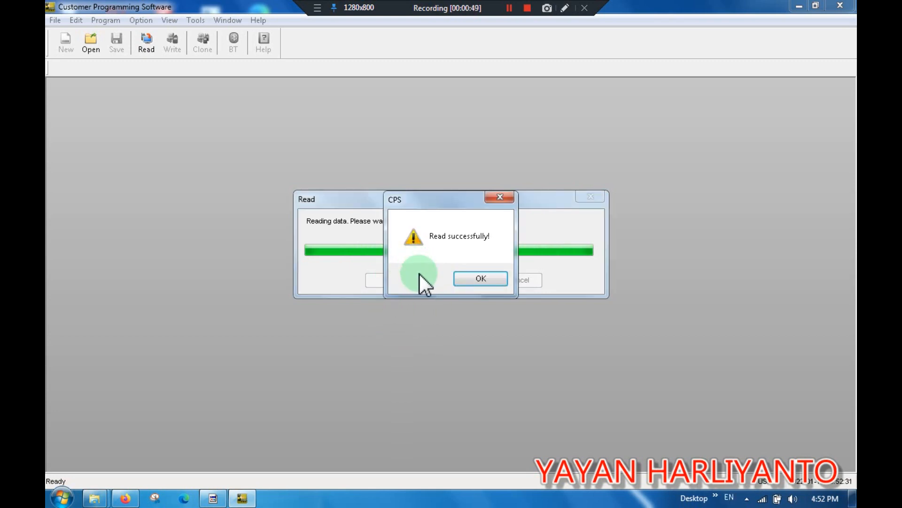
click(480, 277)
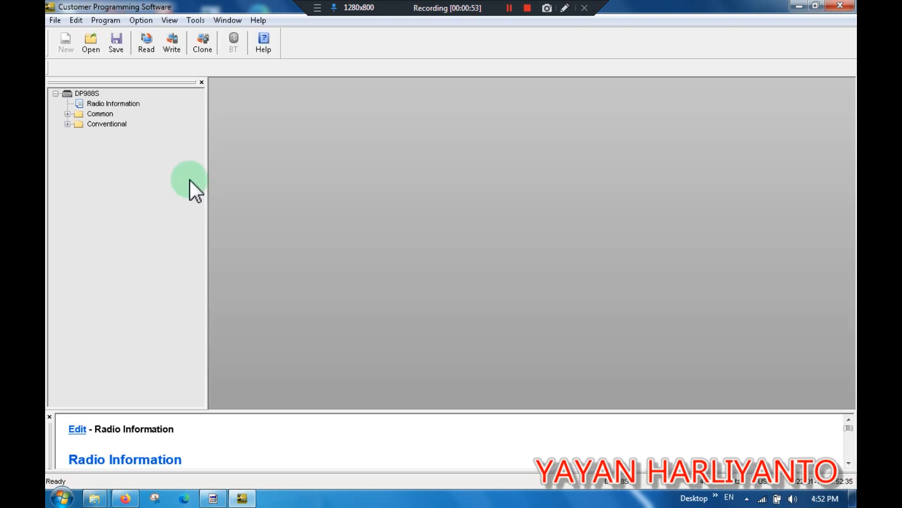
Open the Radio Information page to review the repeater's details.
double_click(113, 103)
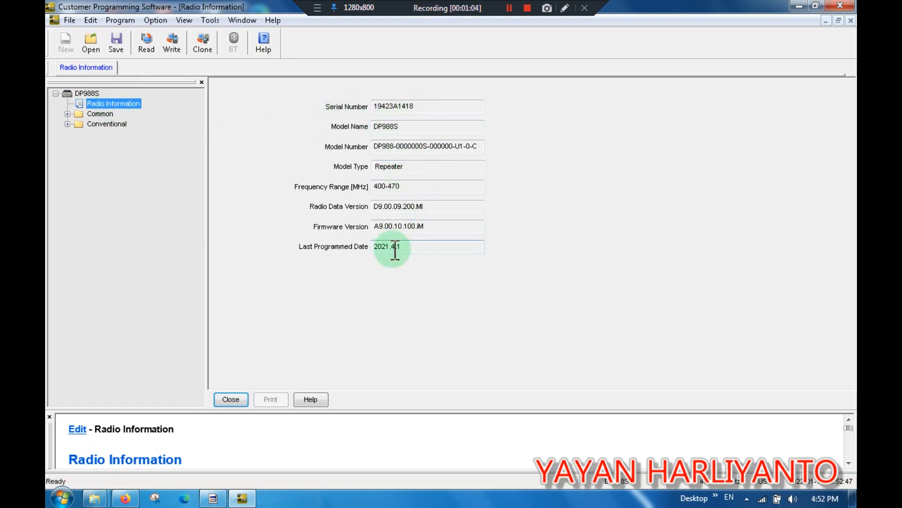
In Conventional General Setting, turn off the Designated Power-on Channel option.
click(67, 124)
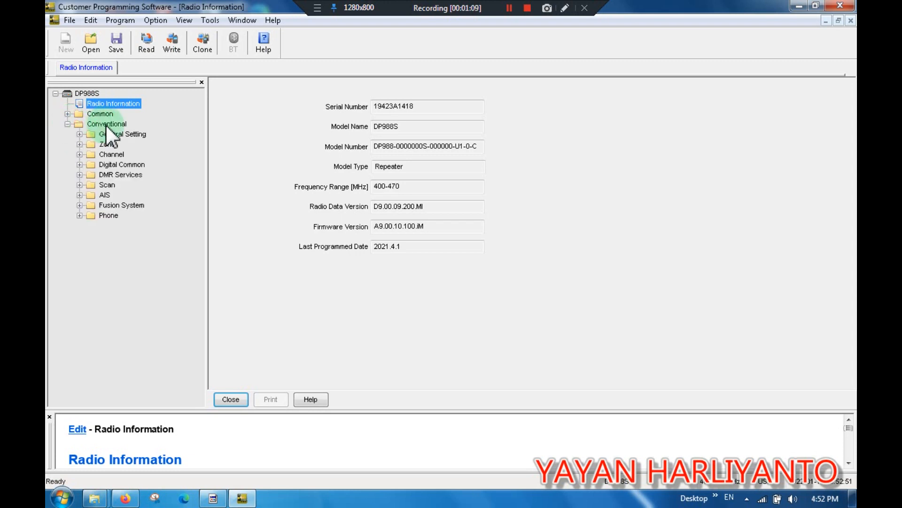
click(79, 134)
click(122, 143)
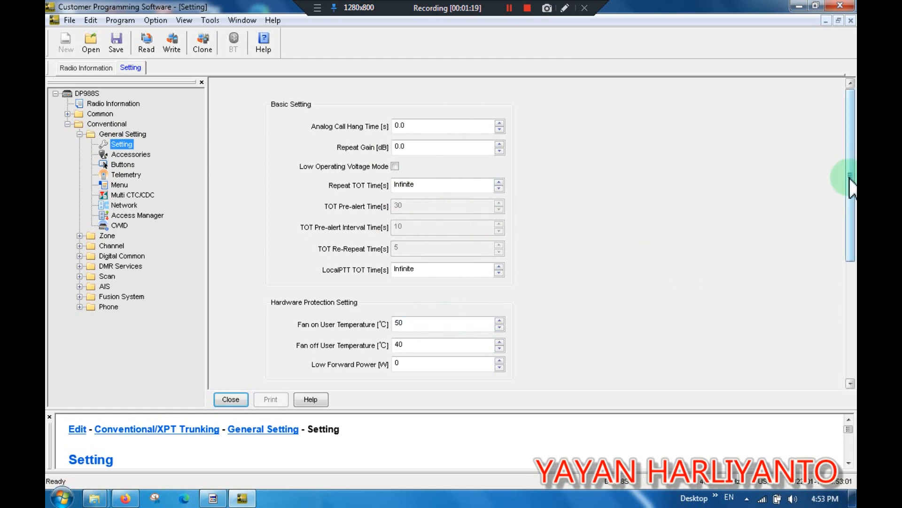
drag(852, 185, 853, 298)
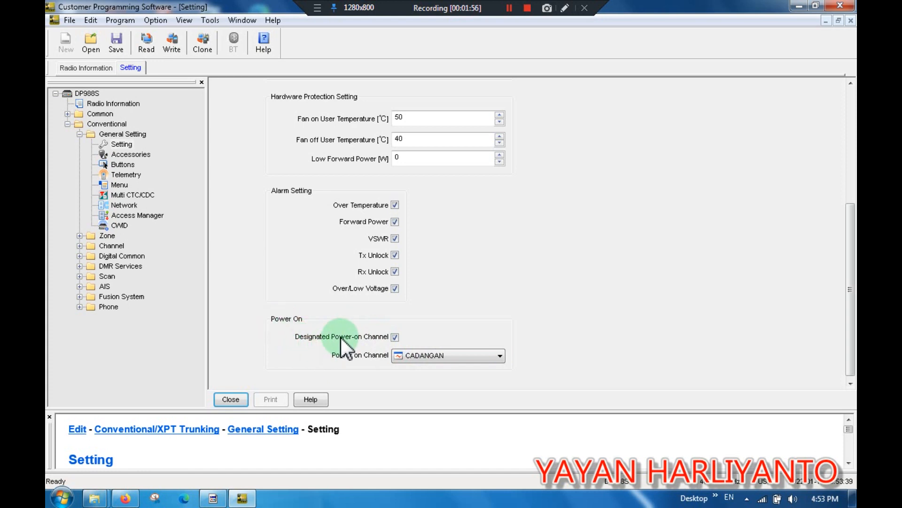
click(395, 337)
click(396, 337)
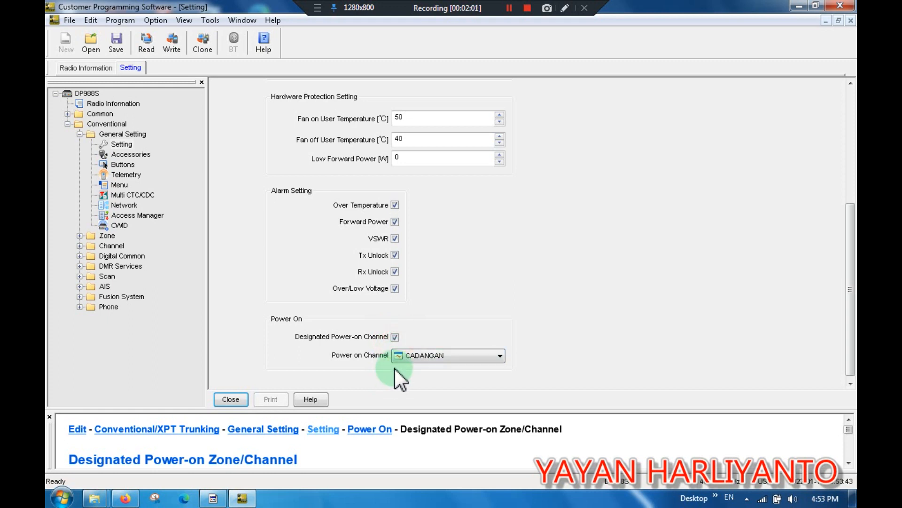
click(396, 338)
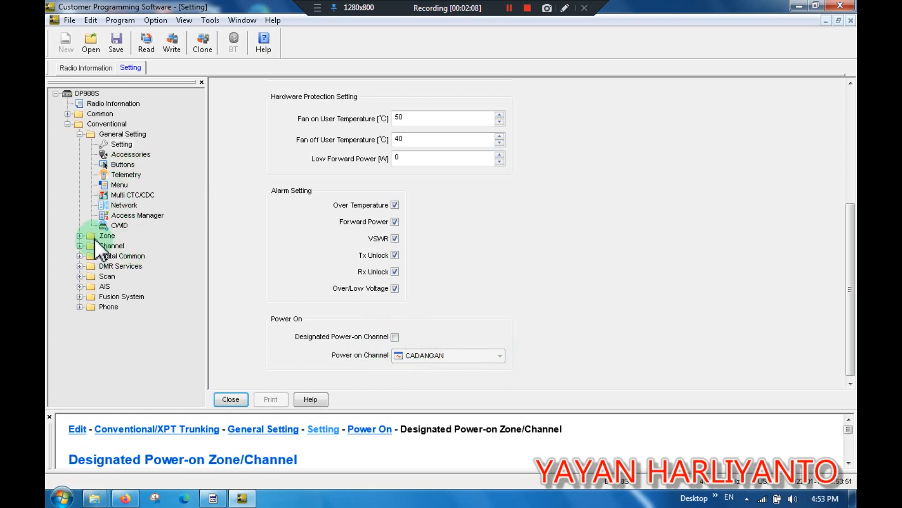
Open the Zone page to review its channel members.
click(79, 236)
click(114, 247)
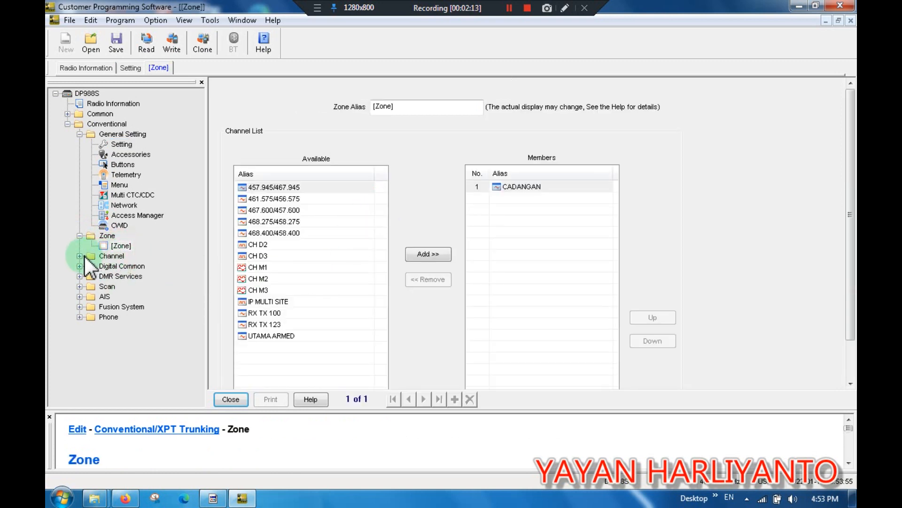
click(80, 255)
click(80, 256)
click(79, 255)
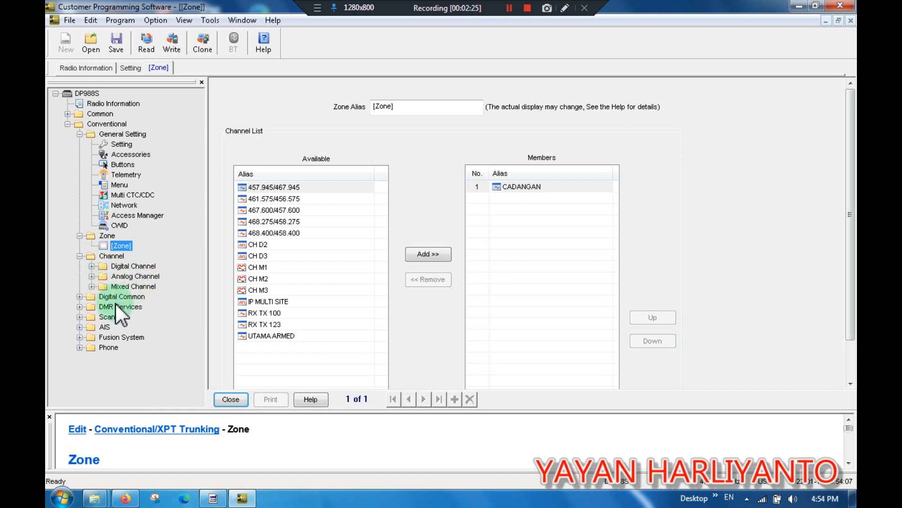
Add a new analog channel to the channel table and name it test.
click(92, 276)
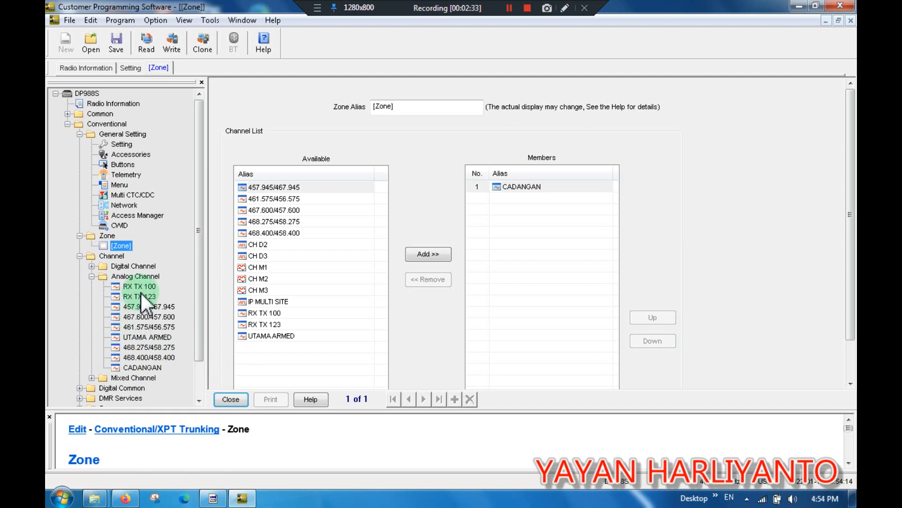
double_click(144, 278)
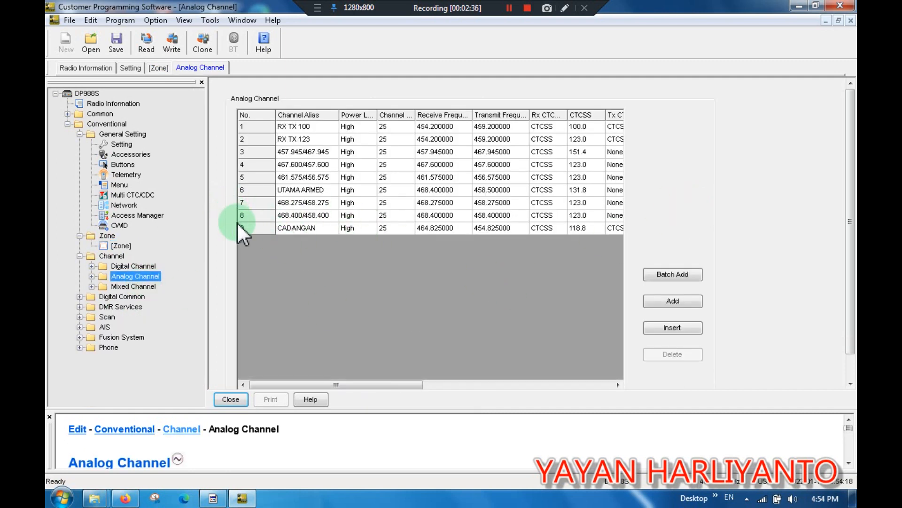
click(680, 298)
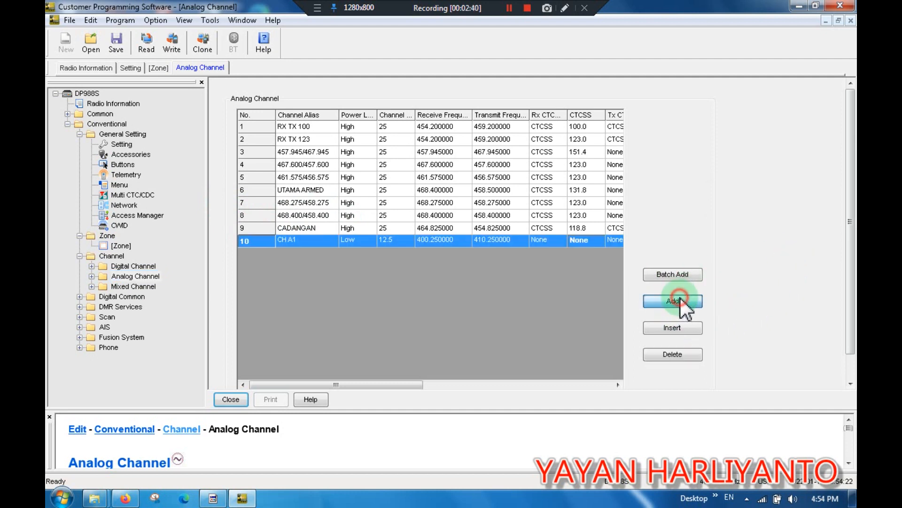
click(305, 240)
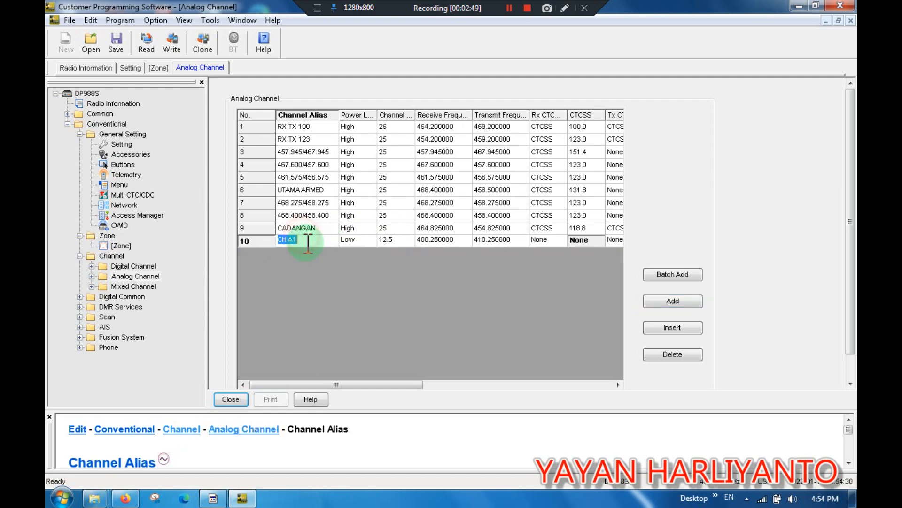
text(t)
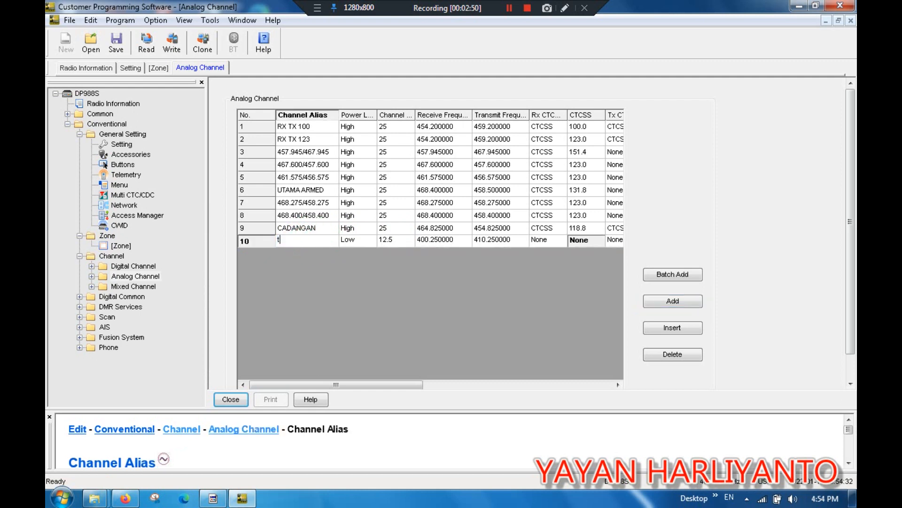
text(est)
Examine the new channel's power level, channel spacing and frequency columns in the table.
click(356, 241)
click(370, 242)
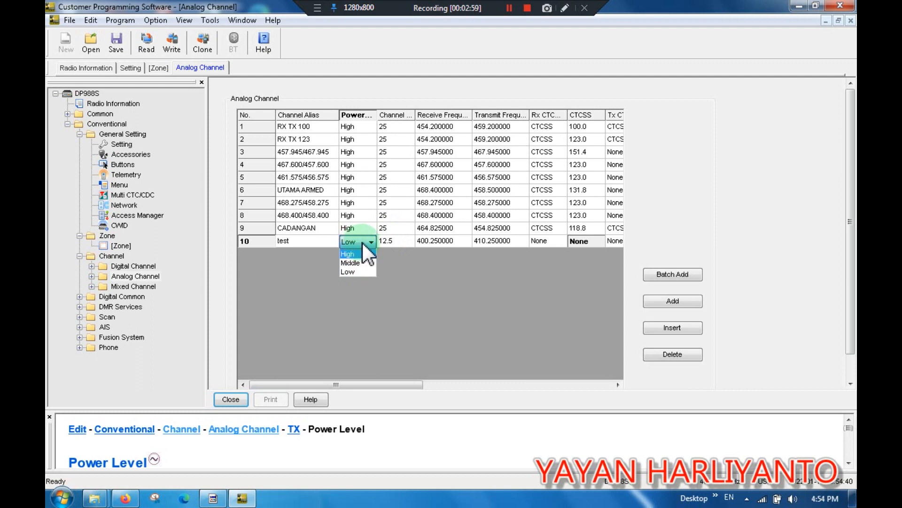
click(366, 244)
click(395, 239)
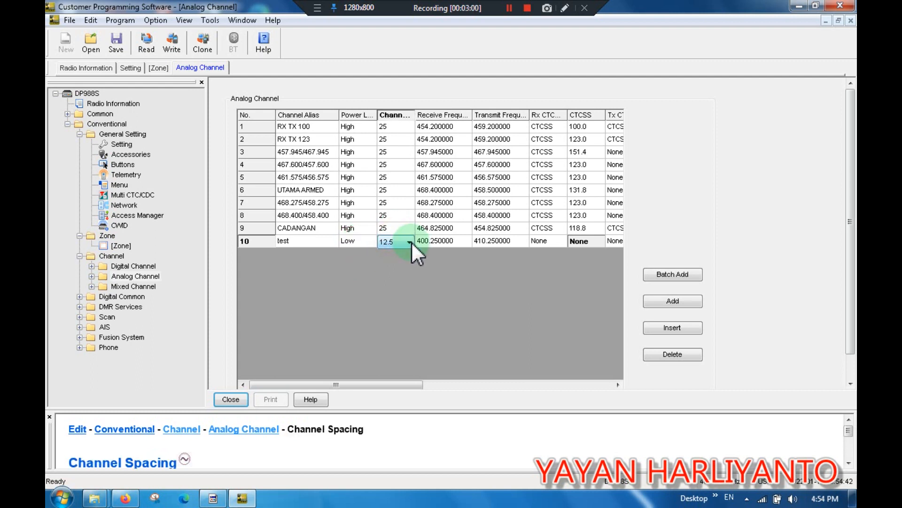
click(411, 242)
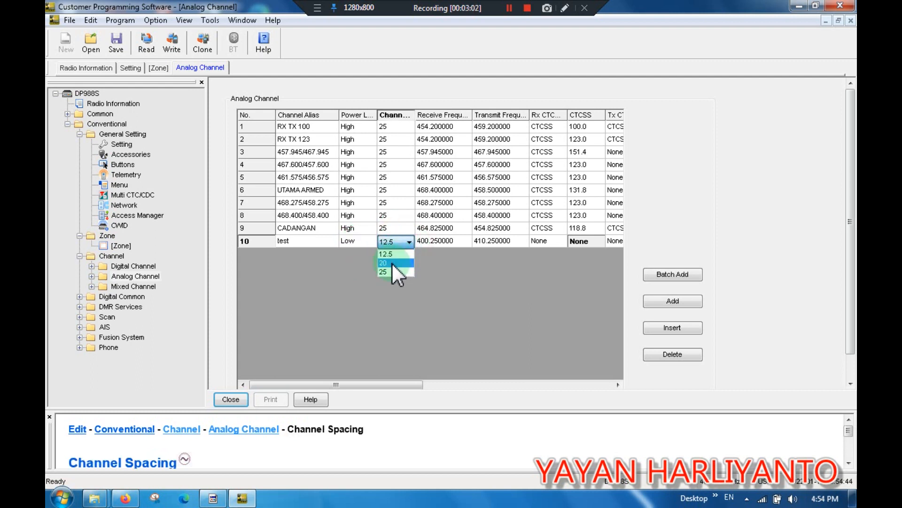
click(408, 293)
click(459, 239)
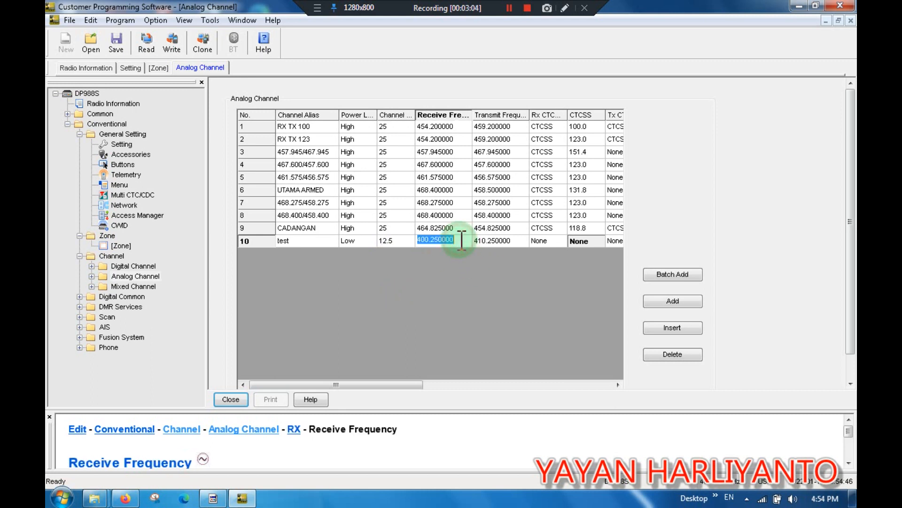
click(511, 241)
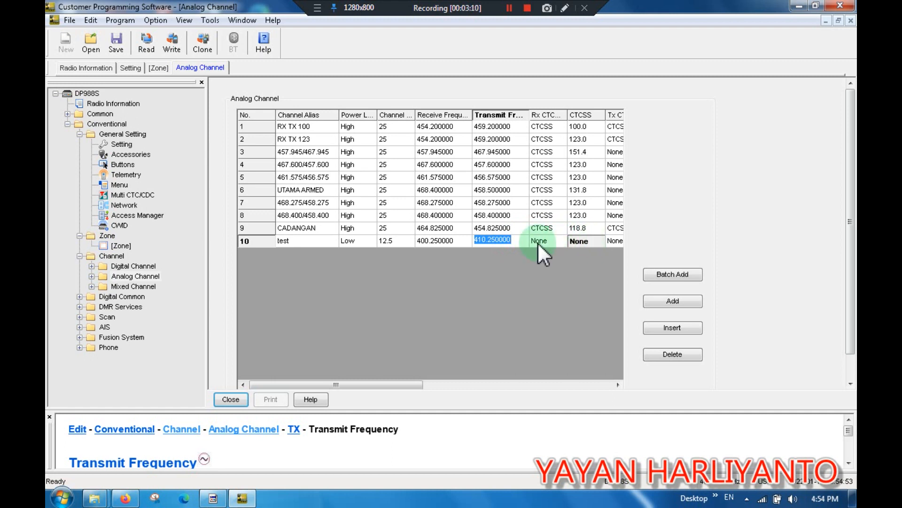
drag(418, 382, 453, 379)
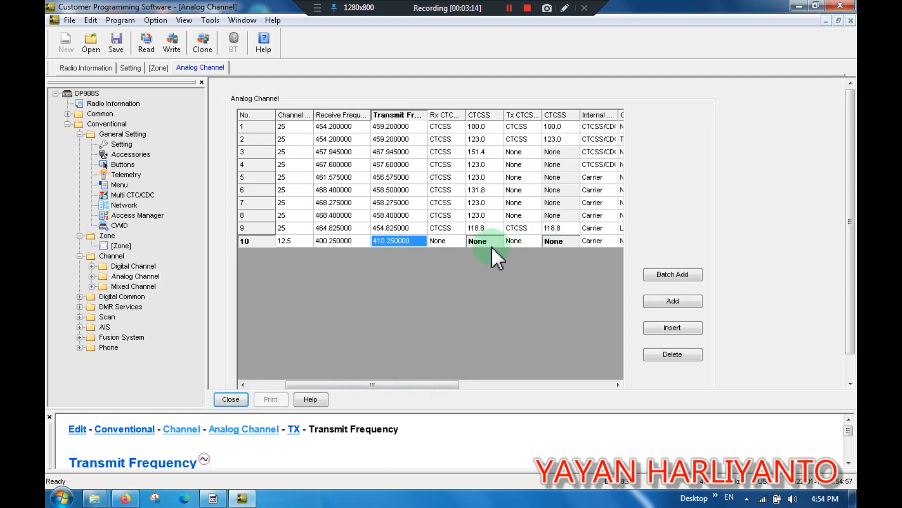
Open the test channel's settings page and set its receive frequency to 425.250000 MHz.
click(94, 276)
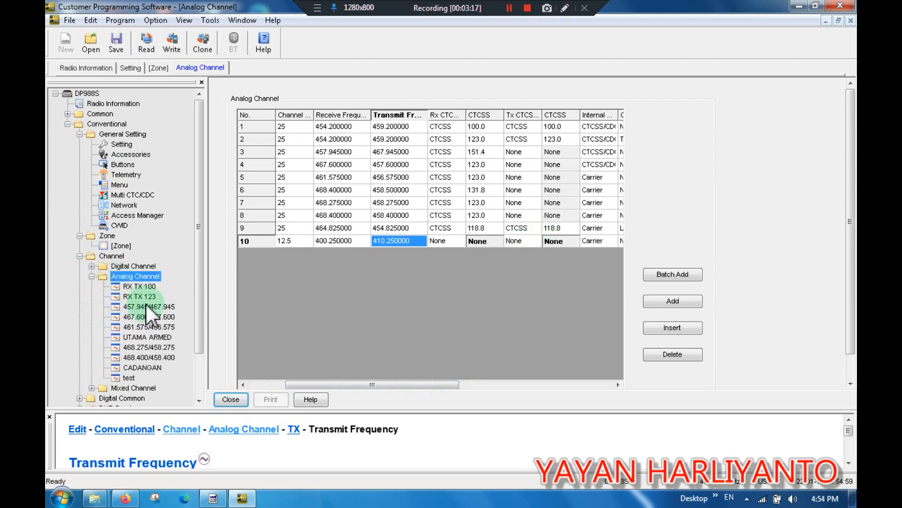
double_click(131, 378)
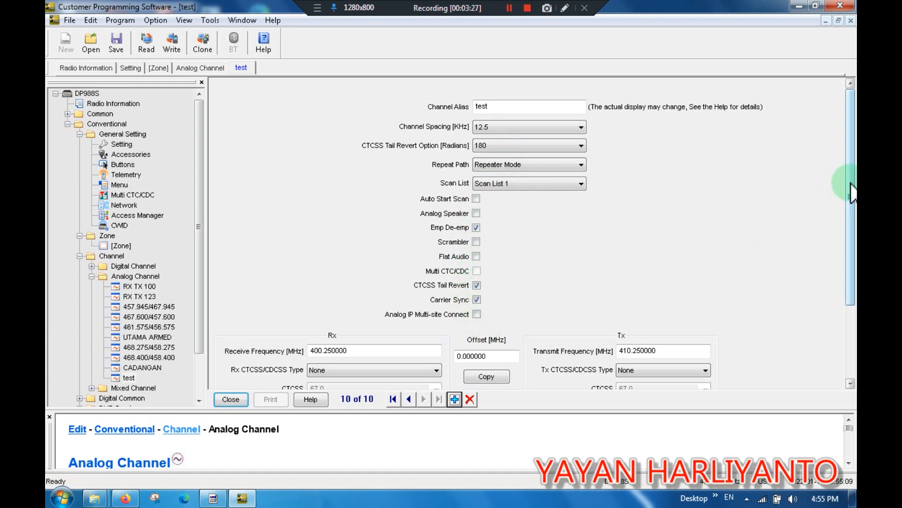
drag(849, 195, 849, 282)
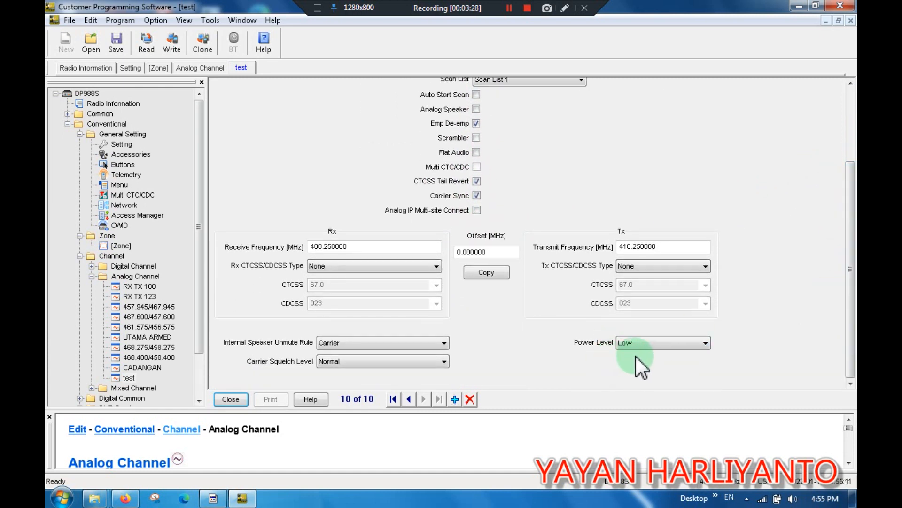
click(704, 344)
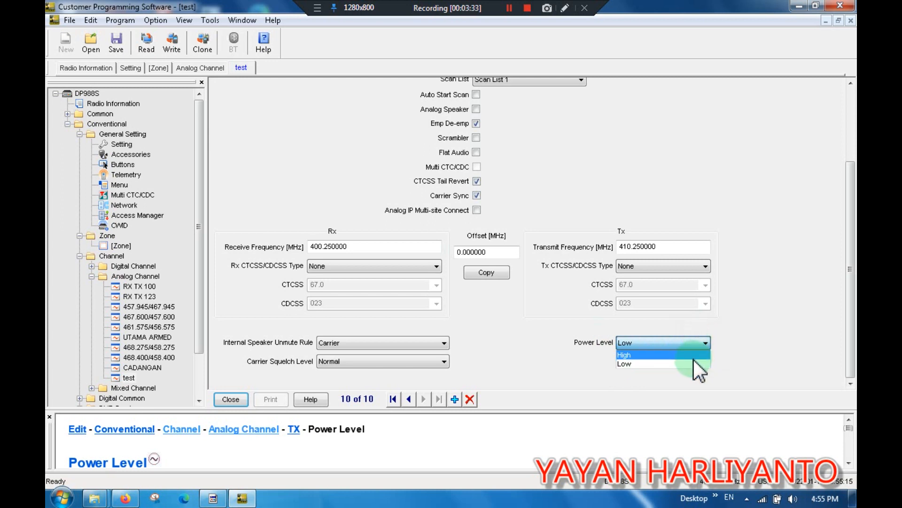
click(554, 368)
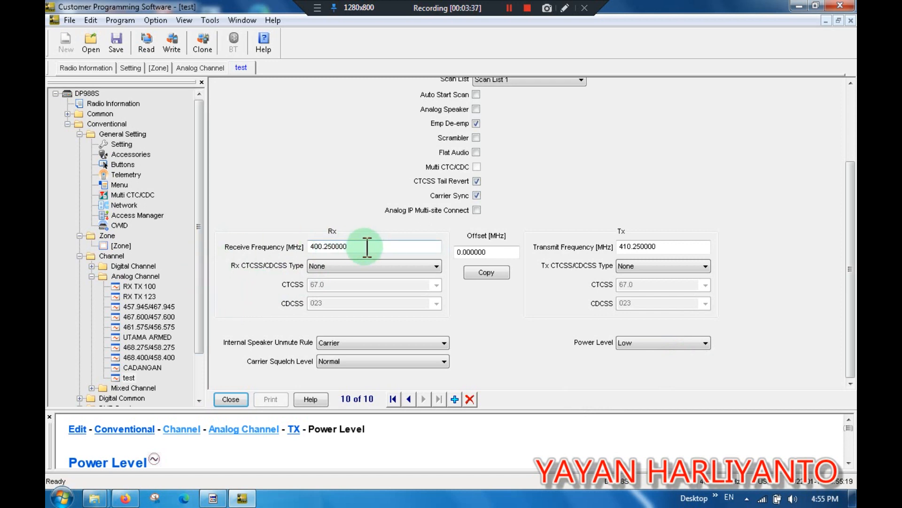
click(324, 247)
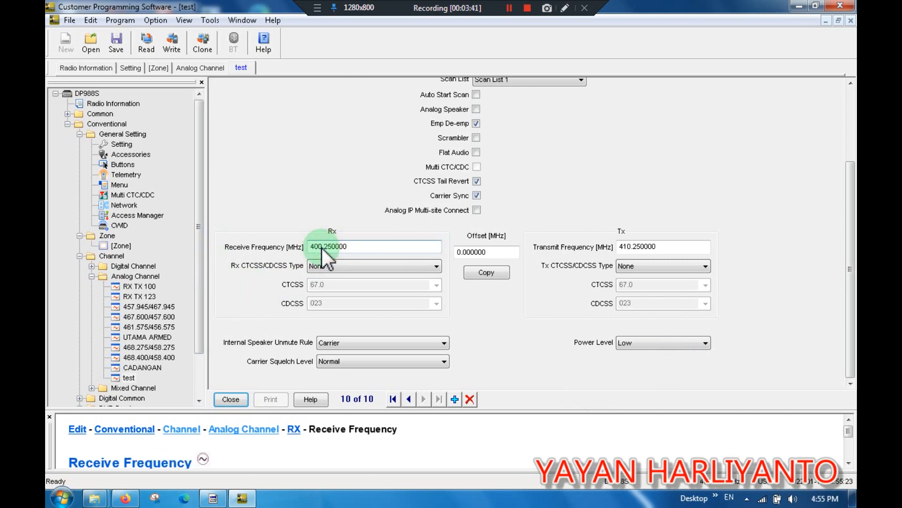
drag(323, 247, 316, 249)
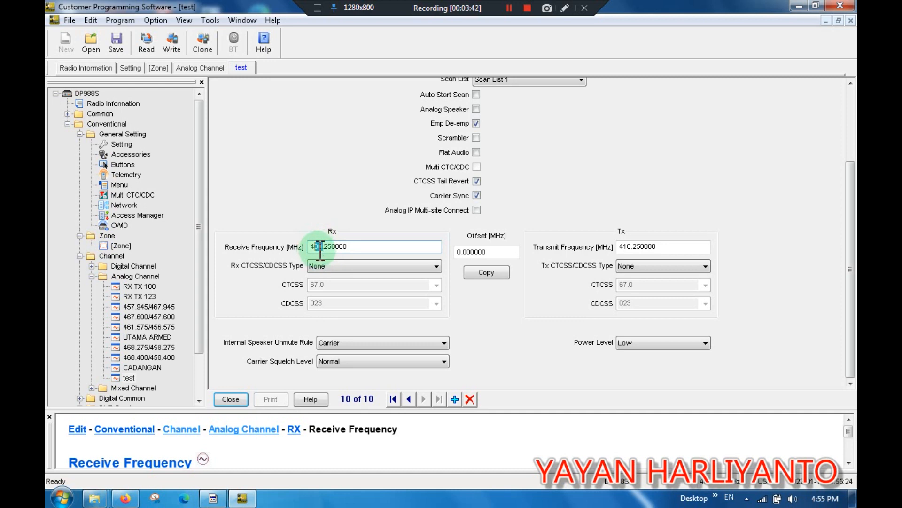
text(25)
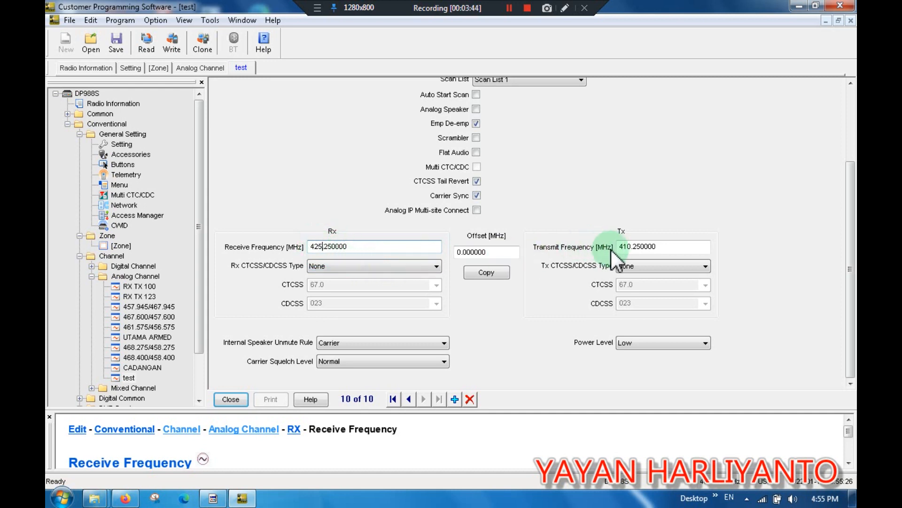
Set the test channel's transmit frequency to 435.250000 MHz.
click(634, 244)
drag(632, 249, 625, 247)
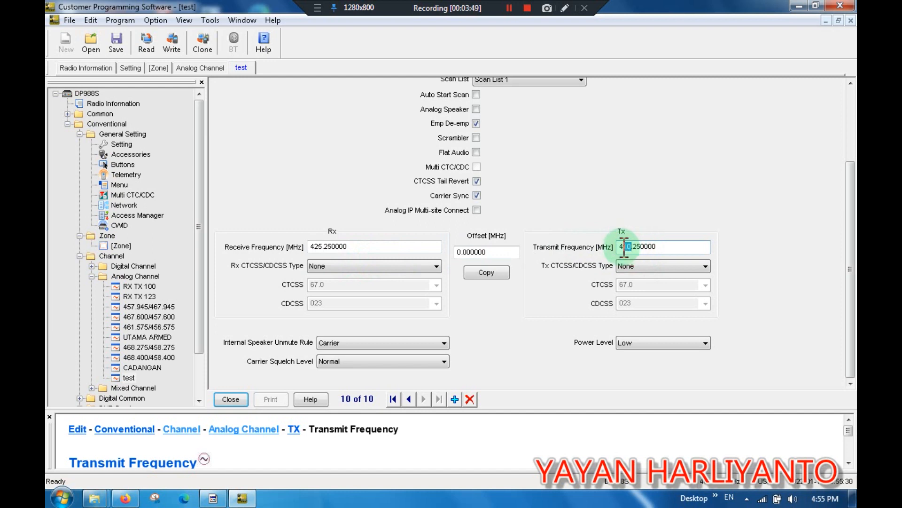
text(35)
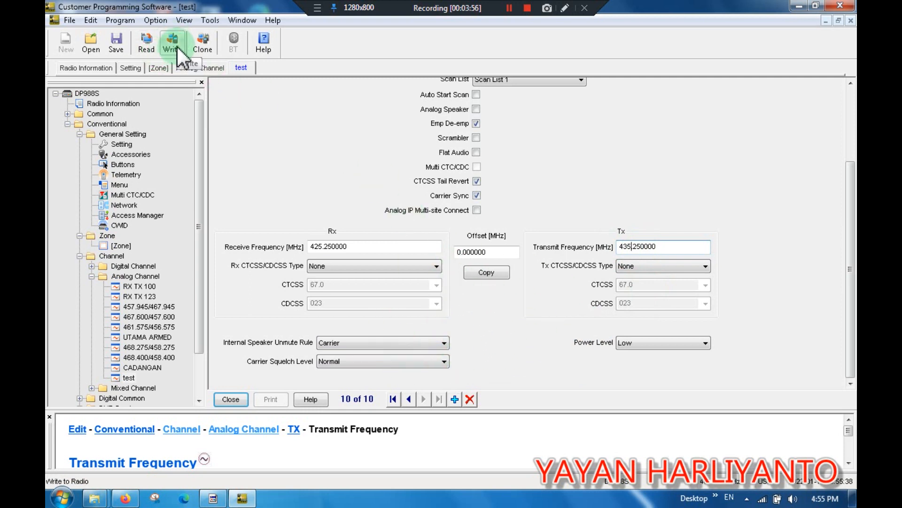
Open the common Setting page, set High Tx Power to 40 W, and step Low Tx Power down twice.
click(68, 113)
click(111, 123)
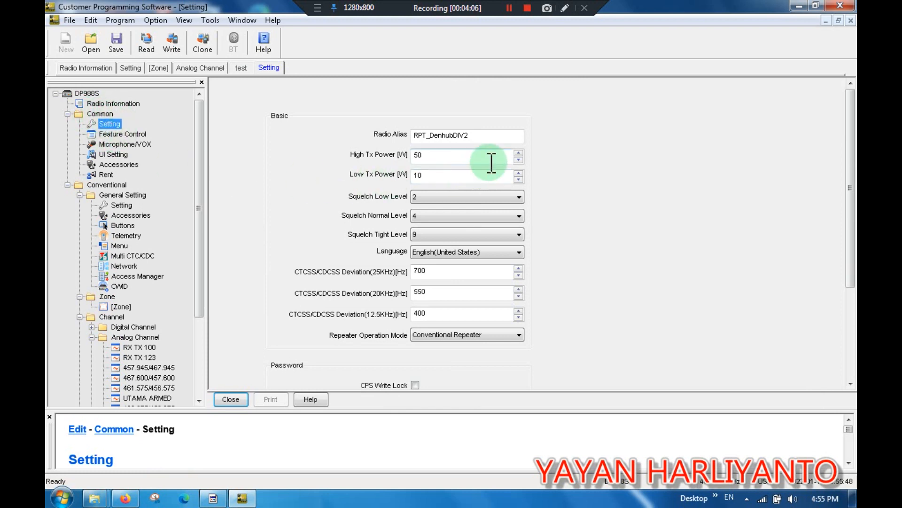
double_click(433, 156)
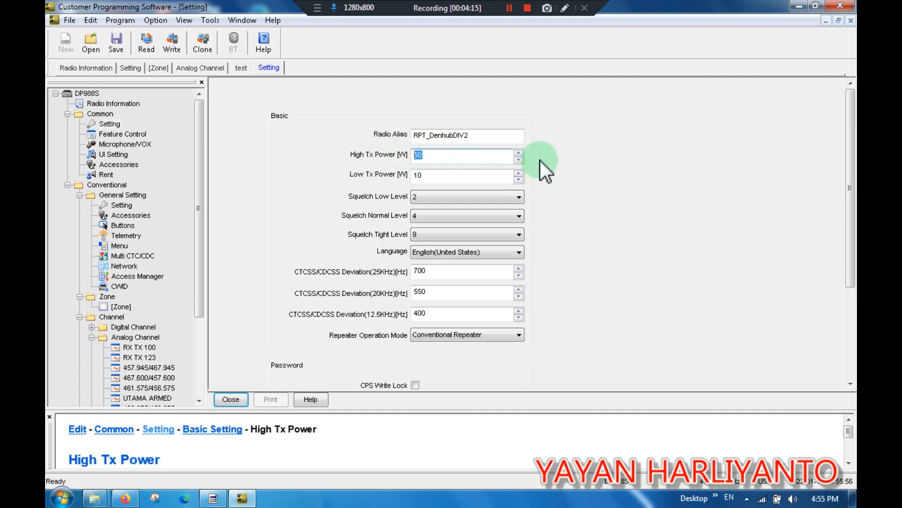
text(40)
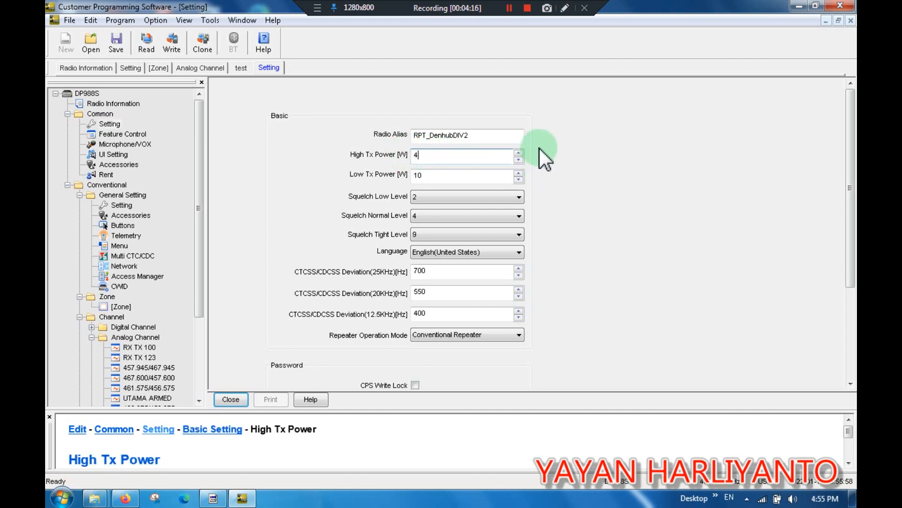
click(519, 177)
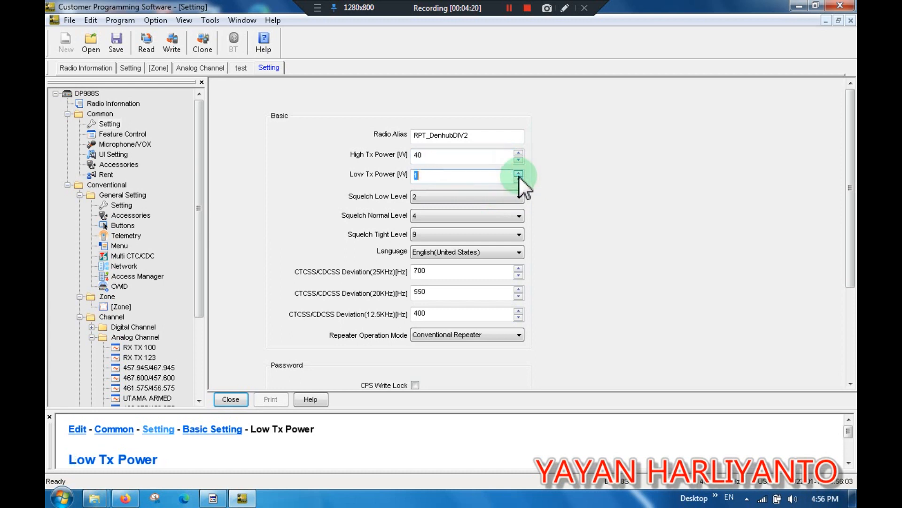
click(519, 179)
Review the conventional general Accessories settings page, including its GPIO pin options.
drag(846, 186, 847, 296)
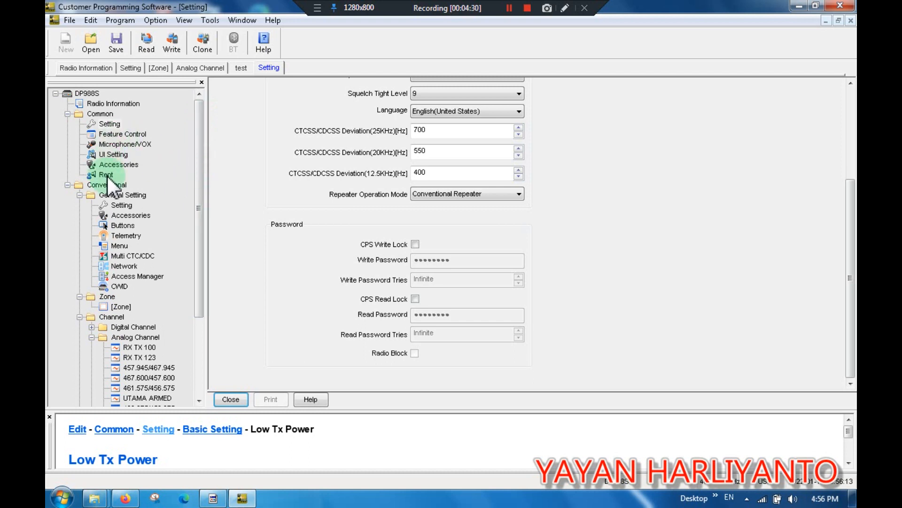
click(145, 215)
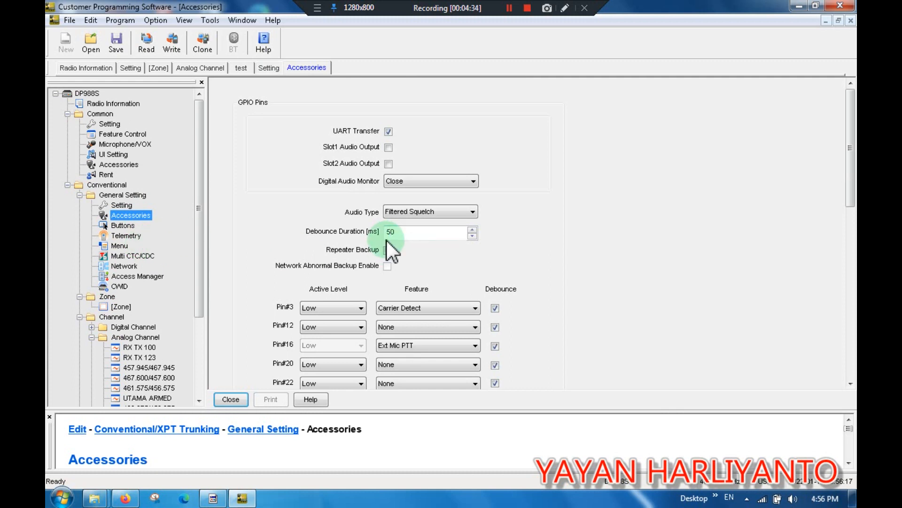
drag(850, 196, 849, 243)
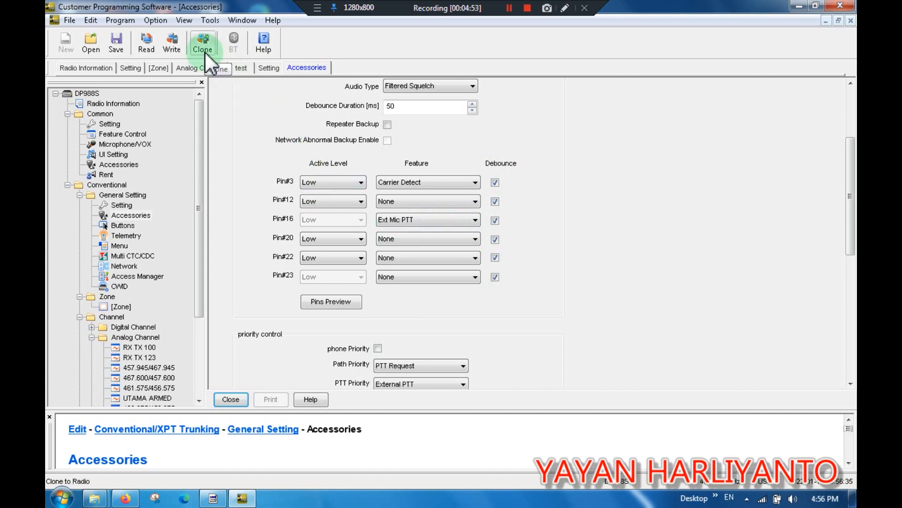
Write the edited configuration data to the radio and acknowledge the completion notice.
click(167, 45)
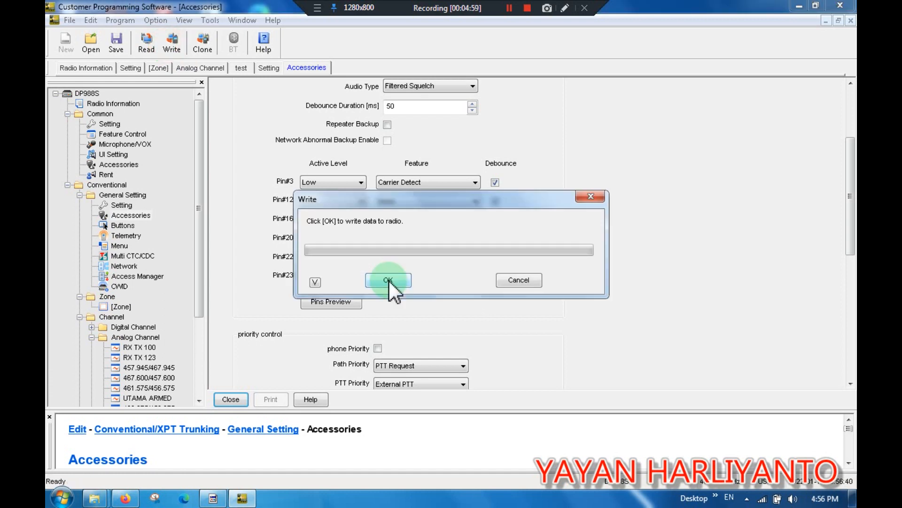
click(388, 280)
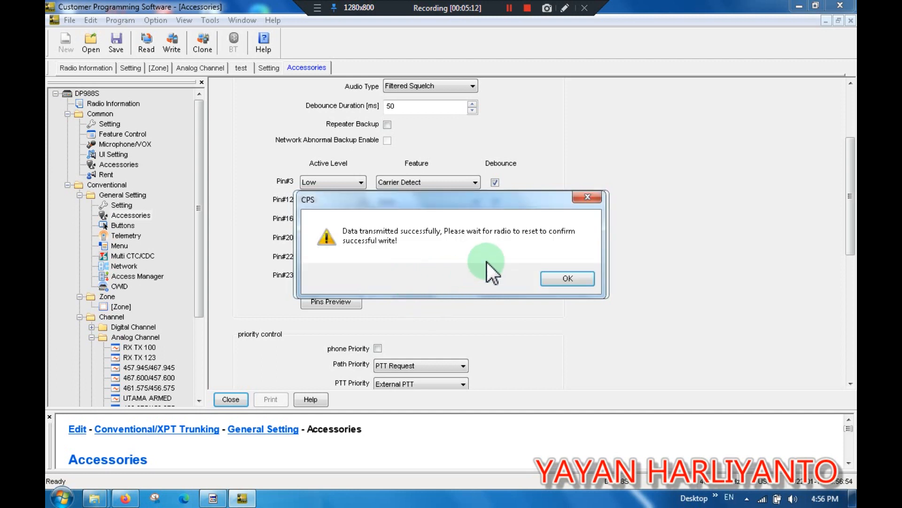
click(564, 280)
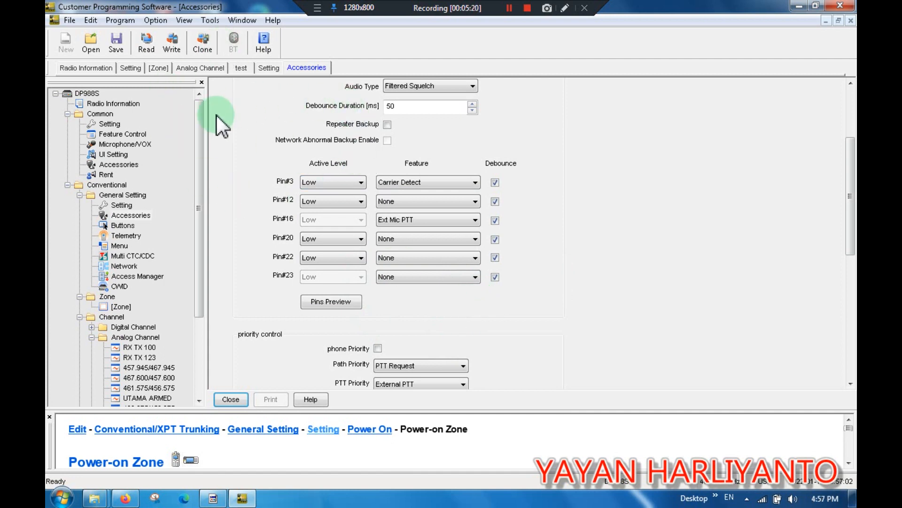
Open the archive file LINK 503 MILTREK.rcdx from the master cloning folder.
click(95, 41)
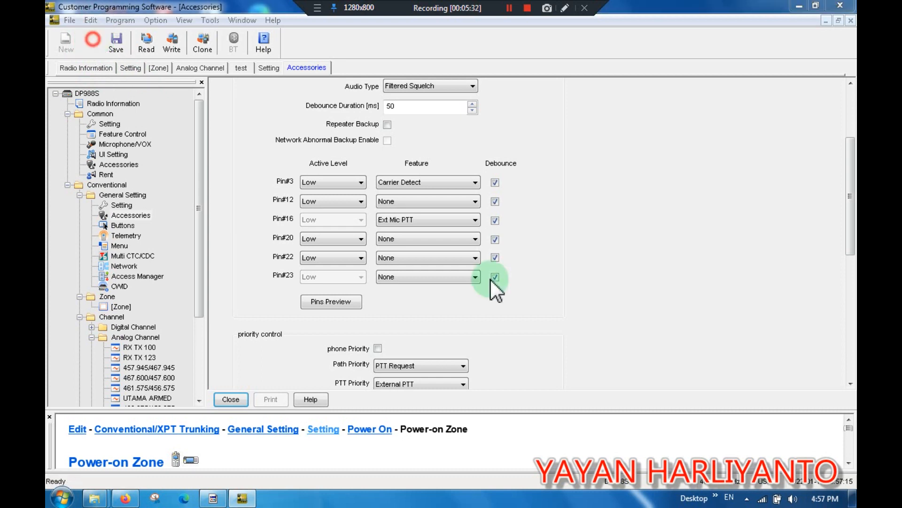
click(554, 278)
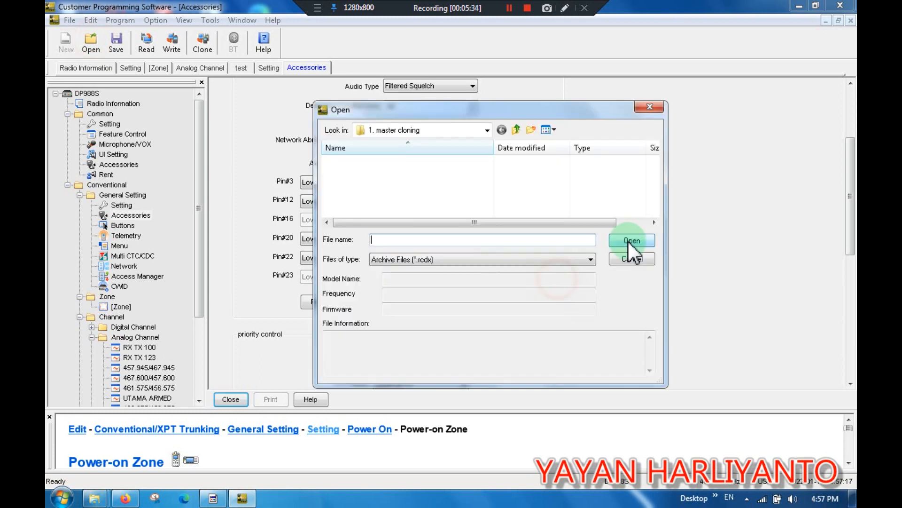
drag(653, 165, 651, 173)
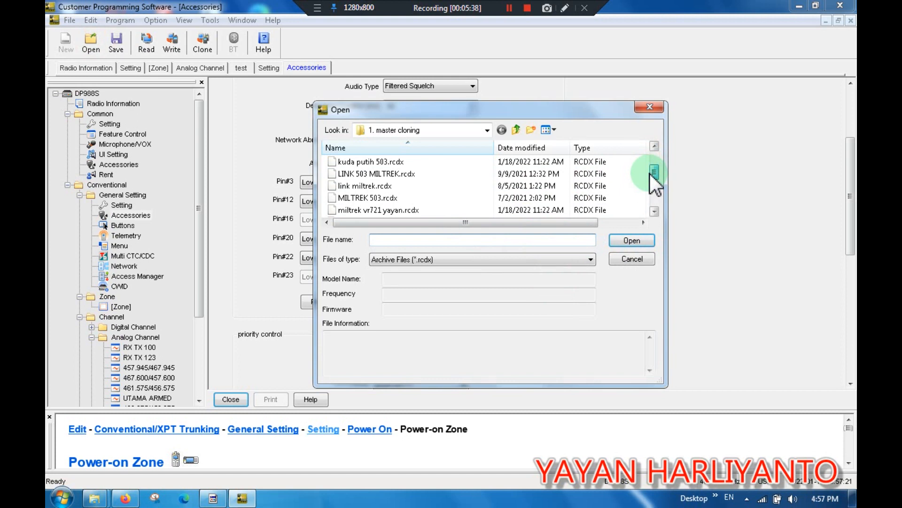
drag(648, 176, 648, 187)
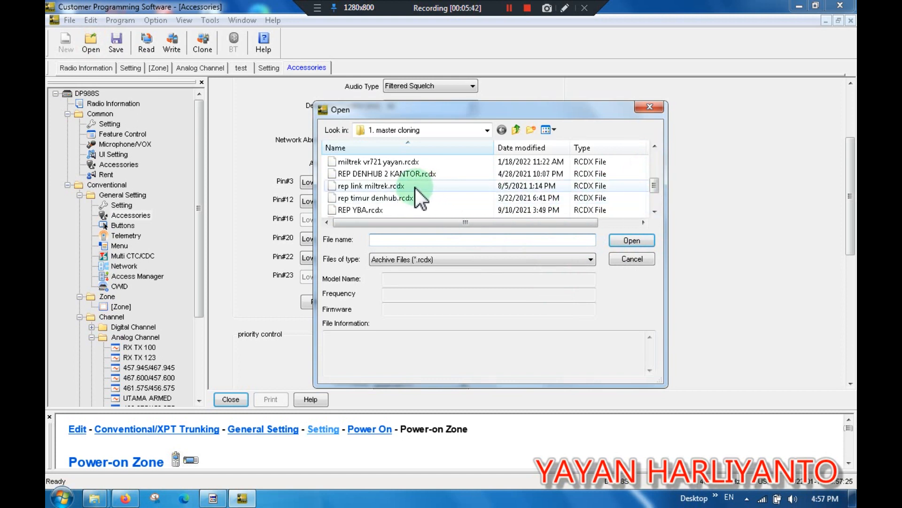
mouse_move(652, 187)
mouse_down()
mouse_move(653, 202)
mouse_move(654, 176)
mouse_up()
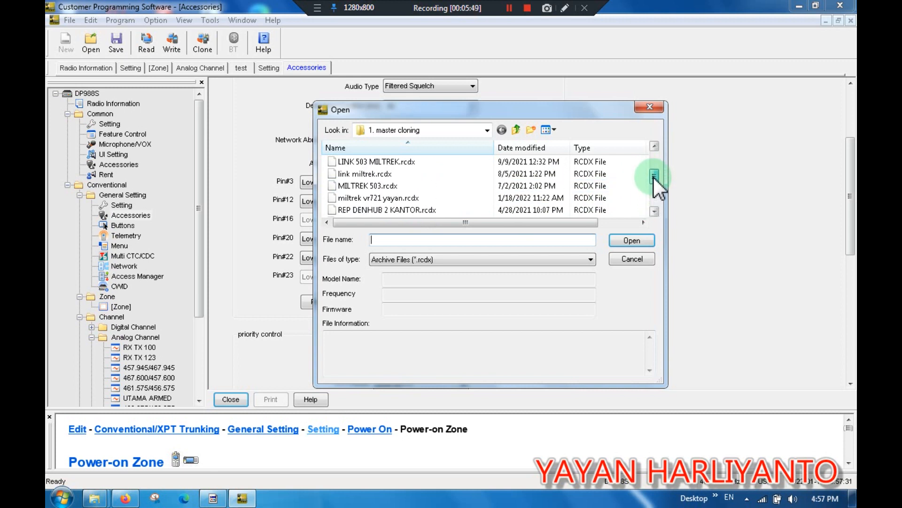
click(409, 163)
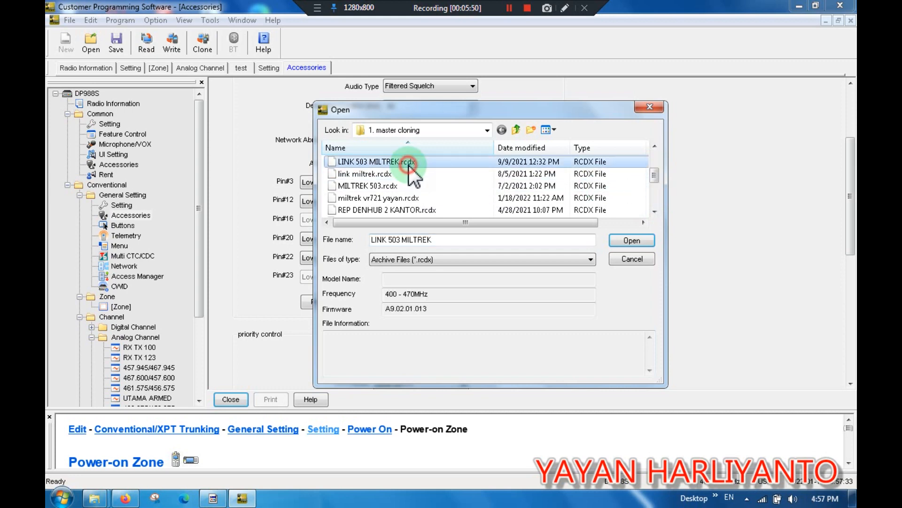
double_click(409, 162)
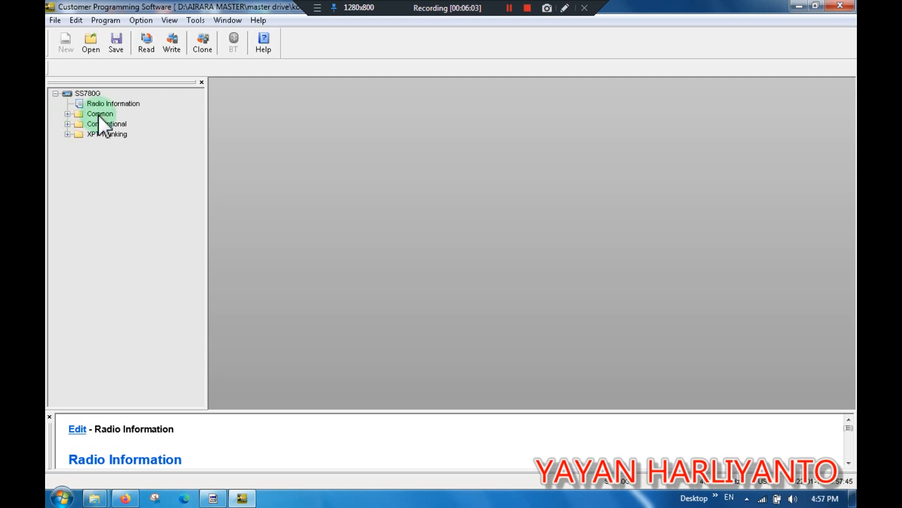
Expand the Common, Conventional and General Setting branches of the opened file's tree to browse its settings.
click(69, 114)
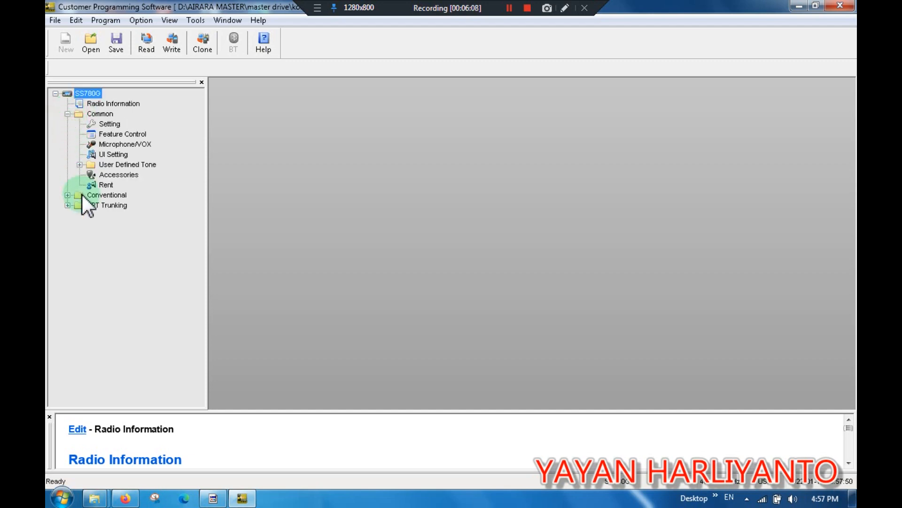
click(69, 195)
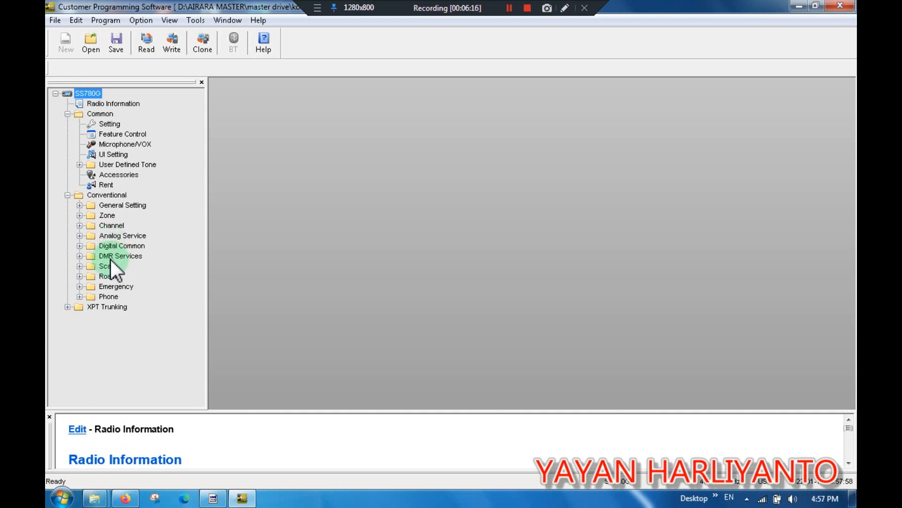
click(79, 206)
click(120, 226)
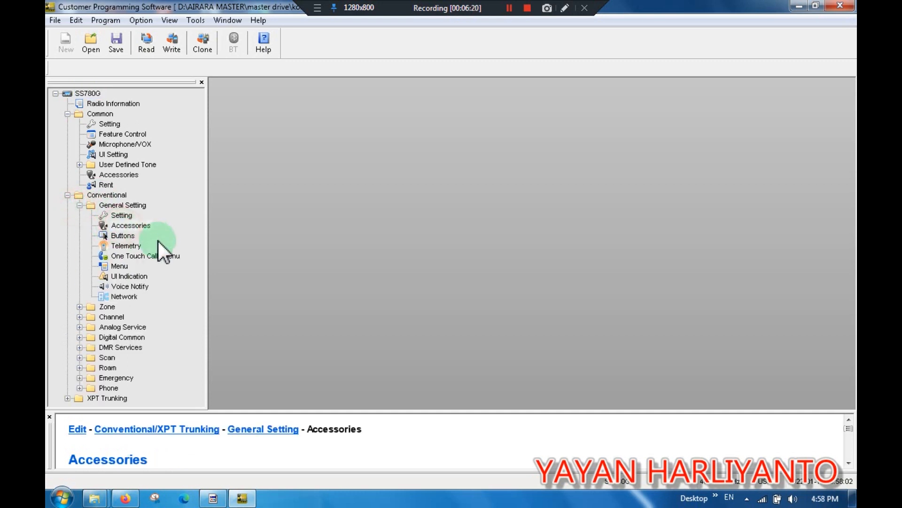